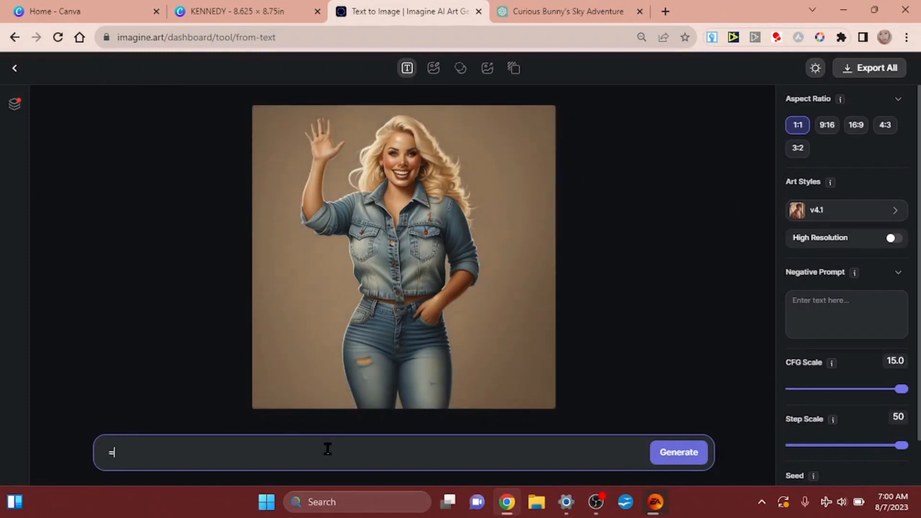
Clear the prompt text and set the image aspect ratio to 16:9
{"action": "key", "text": "BackSpace"}
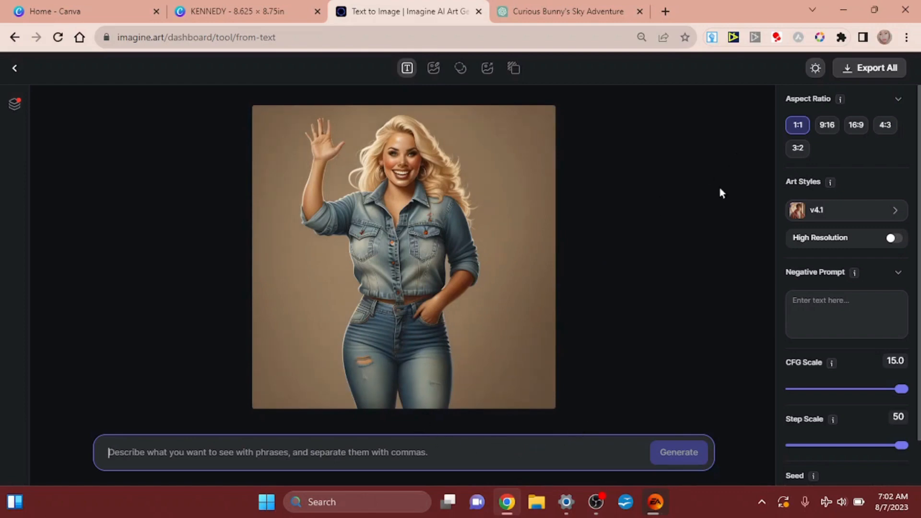
{"action": "left_click", "coordinate": [854, 130]}
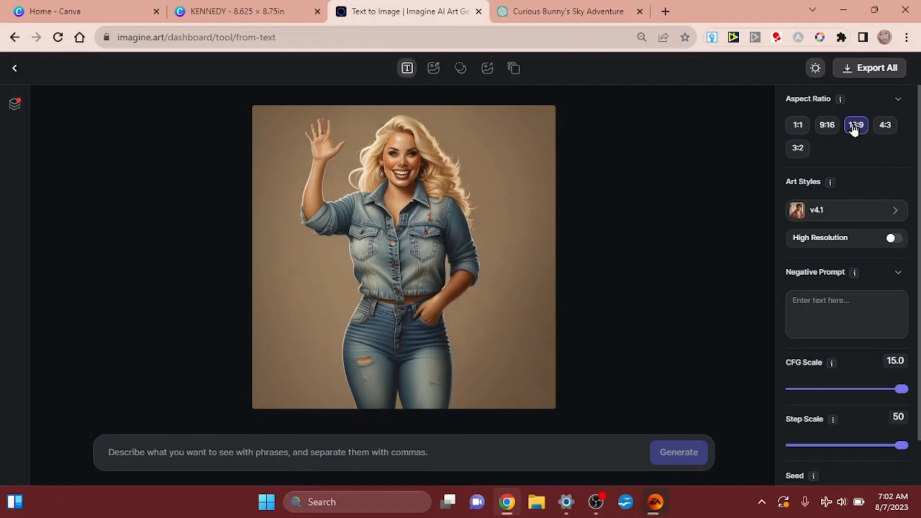
Try the V4 Creative art style, show all available styles, and switch to Imagine V4
{"action": "left_click", "coordinate": [812, 213]}
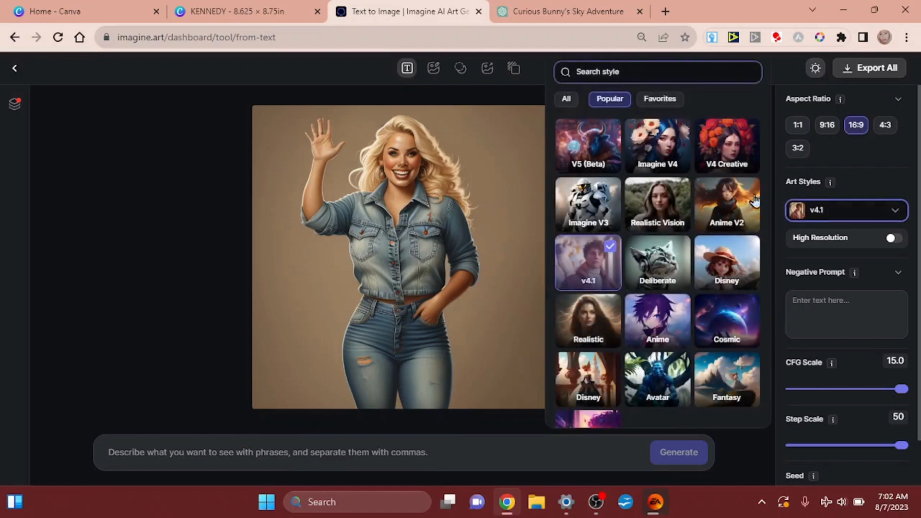
{"action": "left_click", "coordinate": [710, 157]}
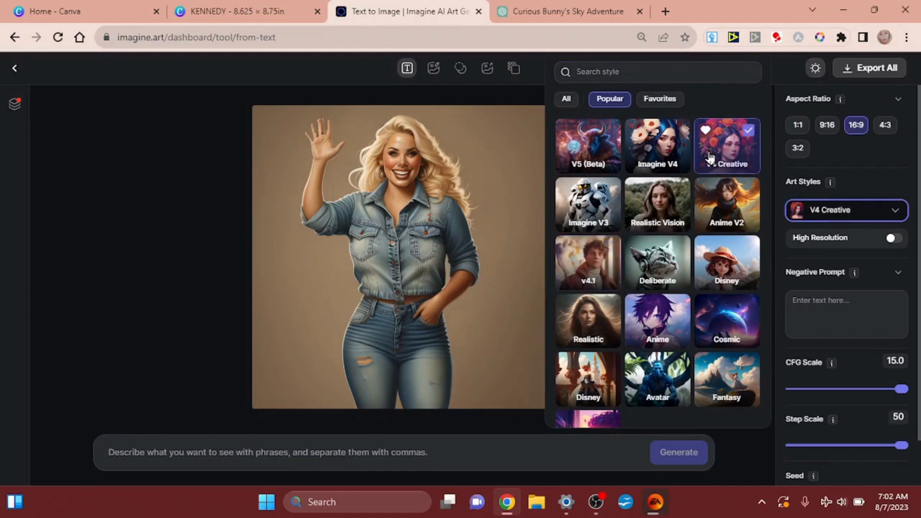
{"action": "scroll", "coordinate": [709, 158], "scroll_direction": "down", "scroll_amount": 1}
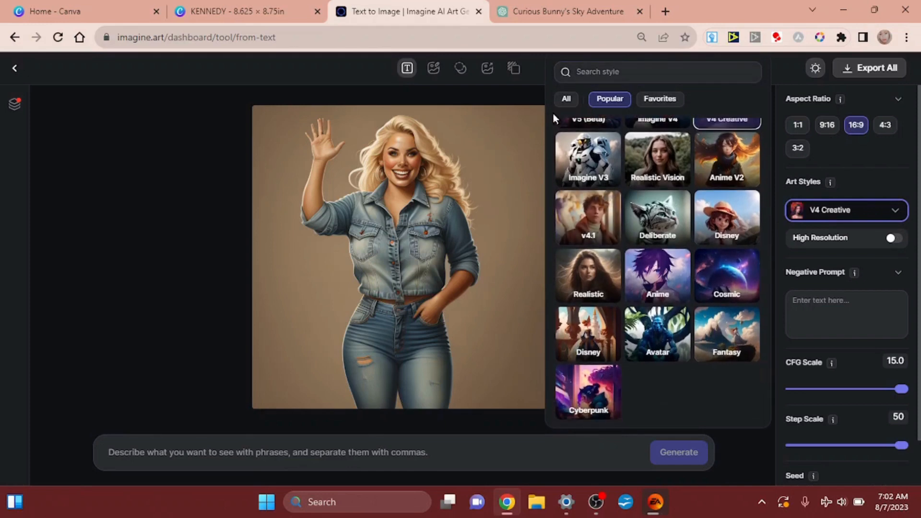
{"action": "left_click", "coordinate": [565, 102]}
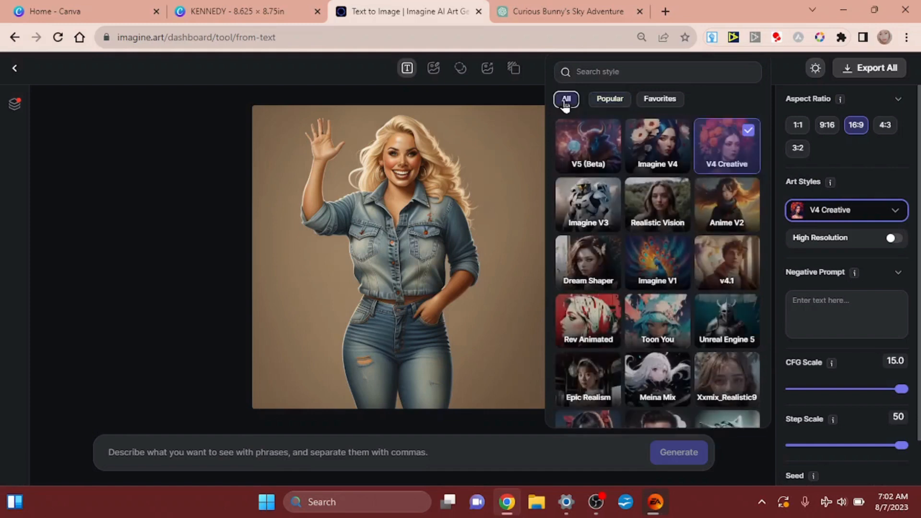
{"action": "left_click", "coordinate": [720, 153]}
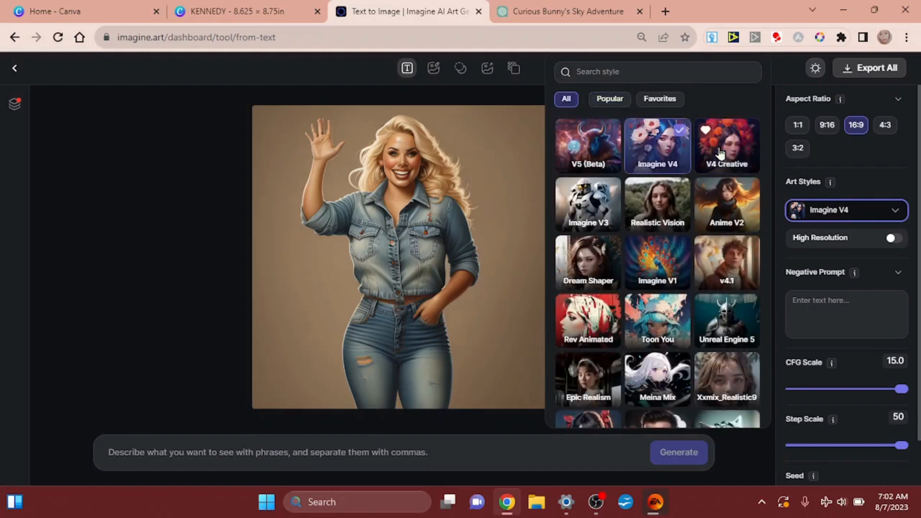
Look through the full collection of art styles and set the style to Comic V2
{"action": "scroll", "coordinate": [719, 153], "scroll_direction": "down", "scroll_amount": 2}
{"action": "scroll", "coordinate": [719, 152], "scroll_direction": "down", "scroll_amount": 4}
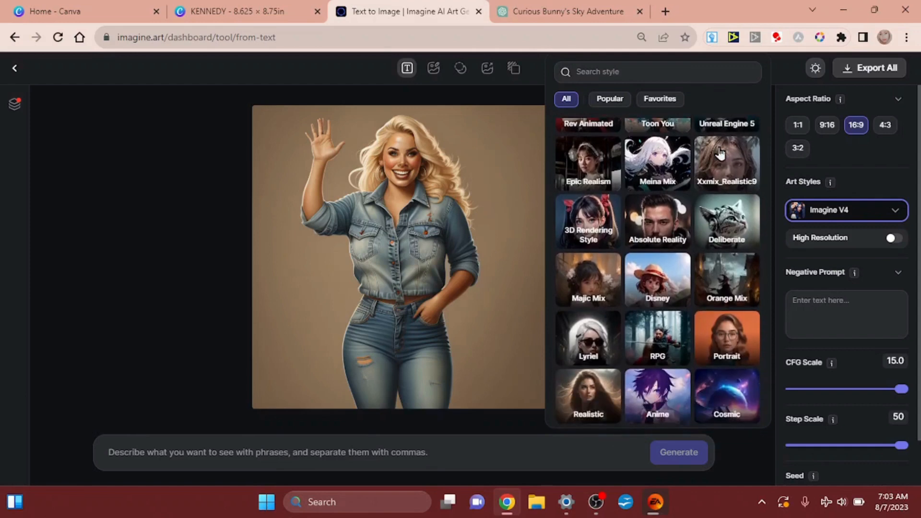
{"action": "scroll", "coordinate": [719, 153], "scroll_direction": "down", "scroll_amount": 3}
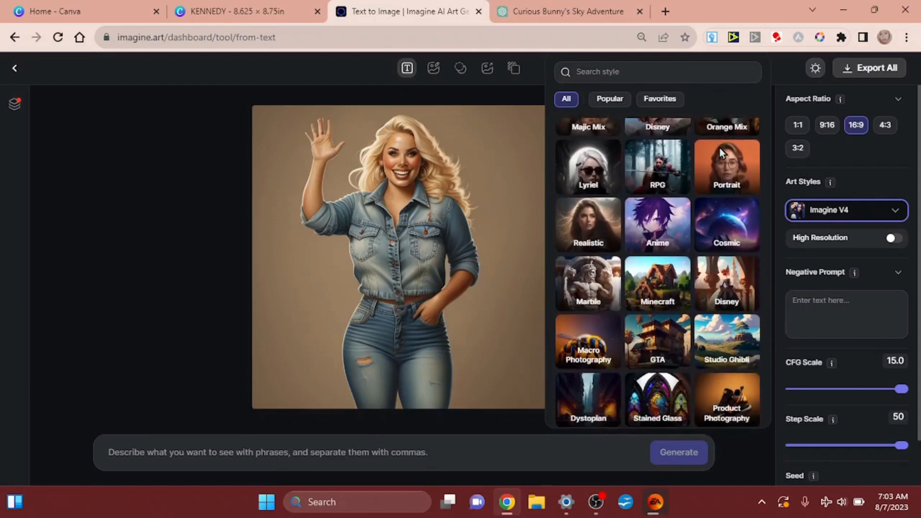
{"action": "scroll", "coordinate": [719, 152], "scroll_direction": "down", "scroll_amount": 2}
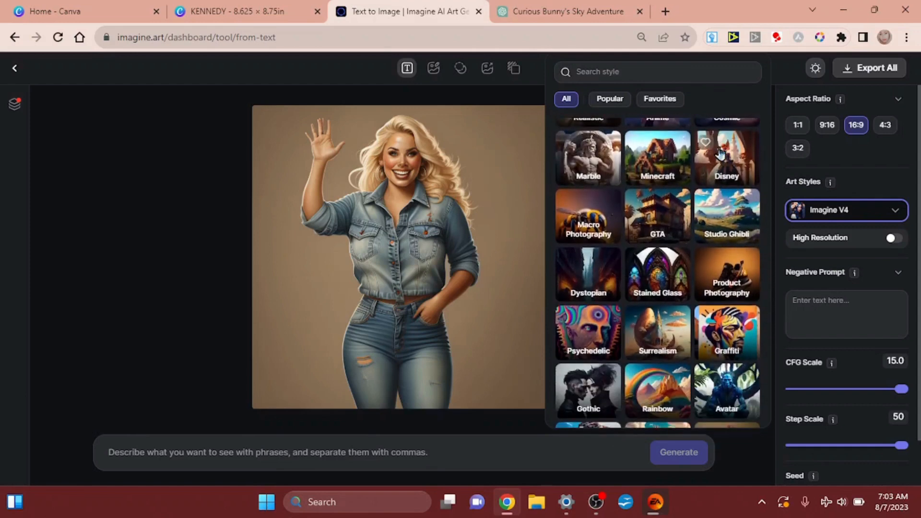
{"action": "scroll", "coordinate": [719, 153], "scroll_direction": "down", "scroll_amount": 1}
{"action": "scroll", "coordinate": [720, 153], "scroll_direction": "up", "scroll_amount": 1}
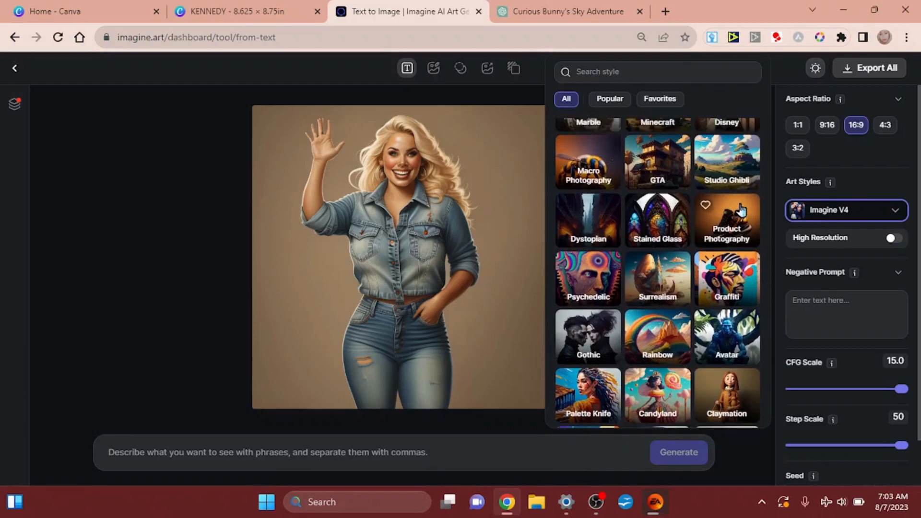
{"action": "scroll", "coordinate": [720, 221], "scroll_direction": "down", "scroll_amount": 1}
{"action": "scroll", "coordinate": [741, 209], "scroll_direction": "down", "scroll_amount": 5}
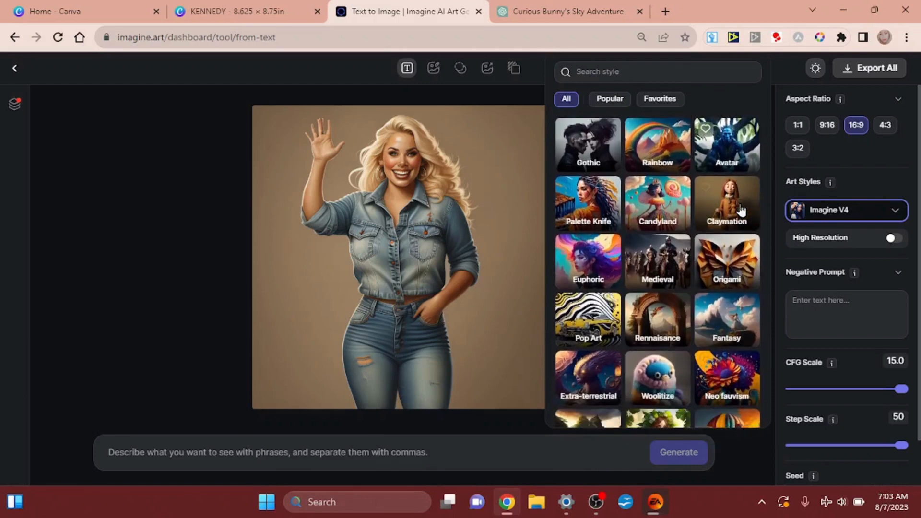
{"action": "scroll", "coordinate": [741, 210], "scroll_direction": "down", "scroll_amount": 5}
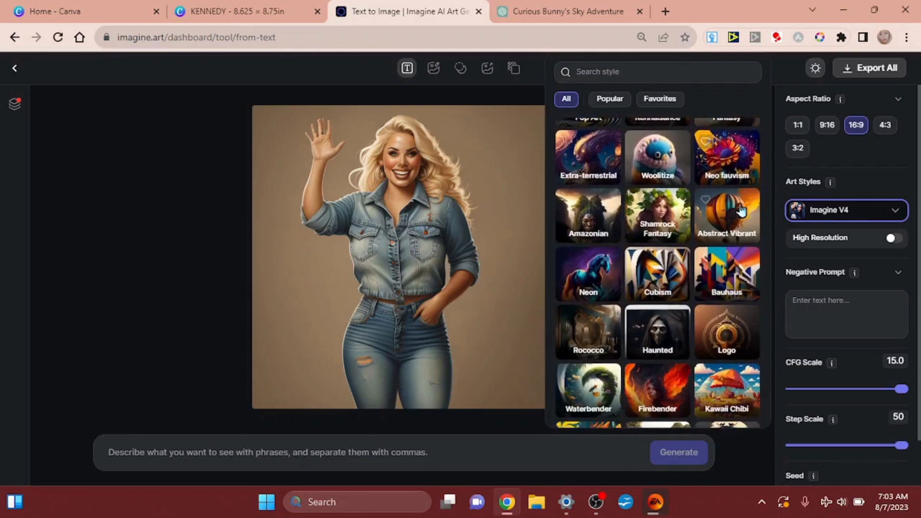
{"action": "scroll", "coordinate": [741, 210], "scroll_direction": "down", "scroll_amount": 5}
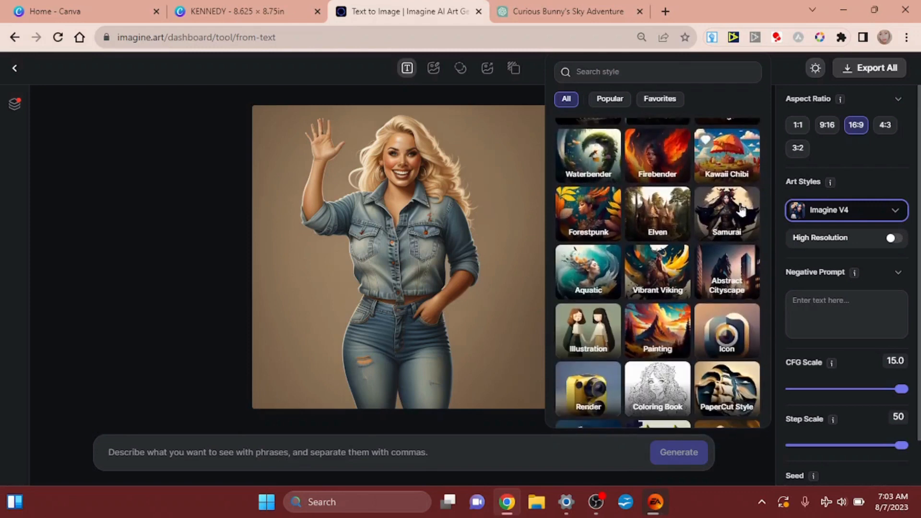
{"action": "scroll", "coordinate": [741, 209], "scroll_direction": "down", "scroll_amount": 5}
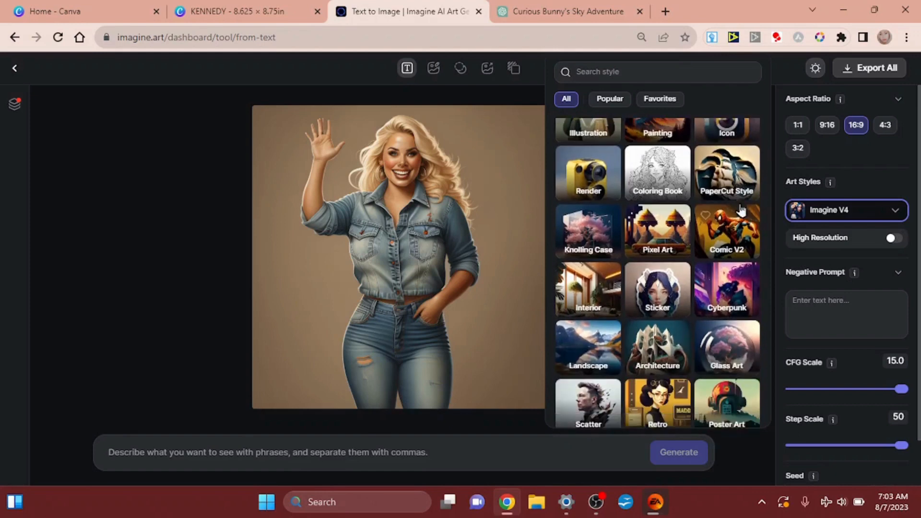
{"action": "scroll", "coordinate": [741, 210], "scroll_direction": "down", "scroll_amount": 5}
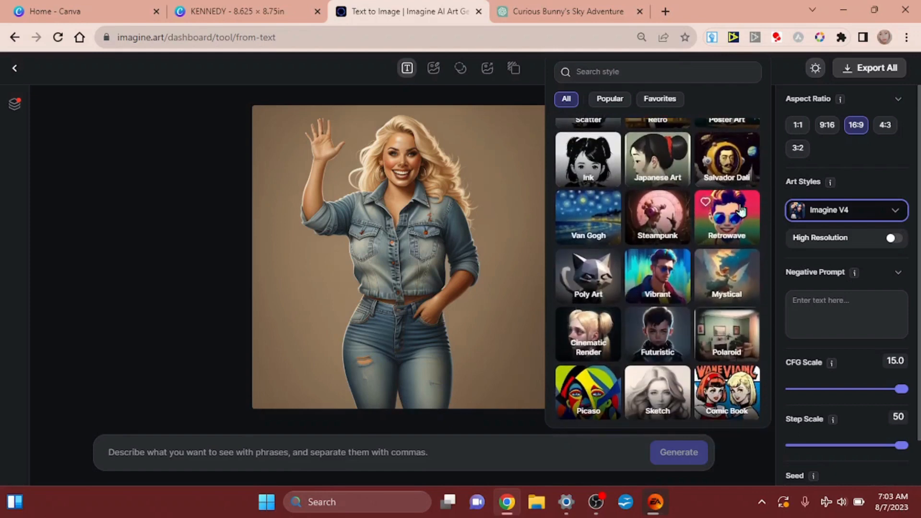
{"action": "scroll", "coordinate": [741, 210], "scroll_direction": "up", "scroll_amount": 2}
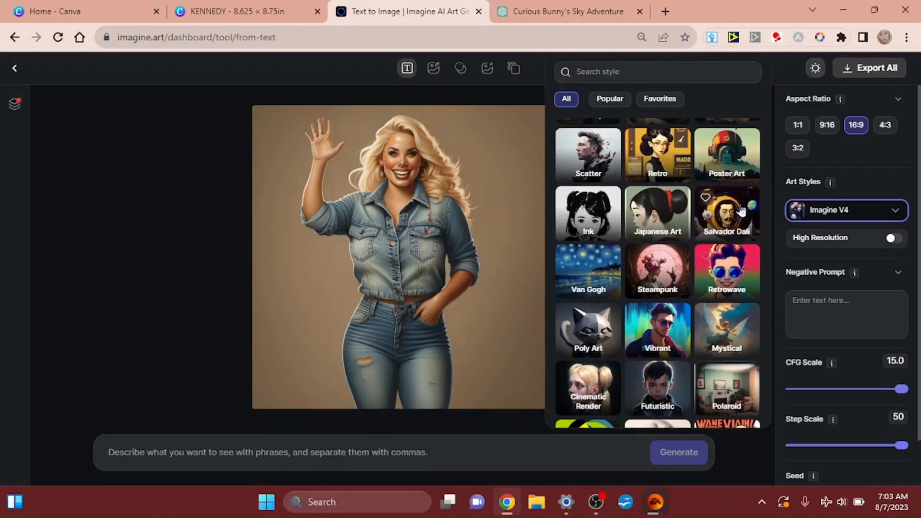
{"action": "scroll", "coordinate": [741, 210], "scroll_direction": "down", "scroll_amount": 2}
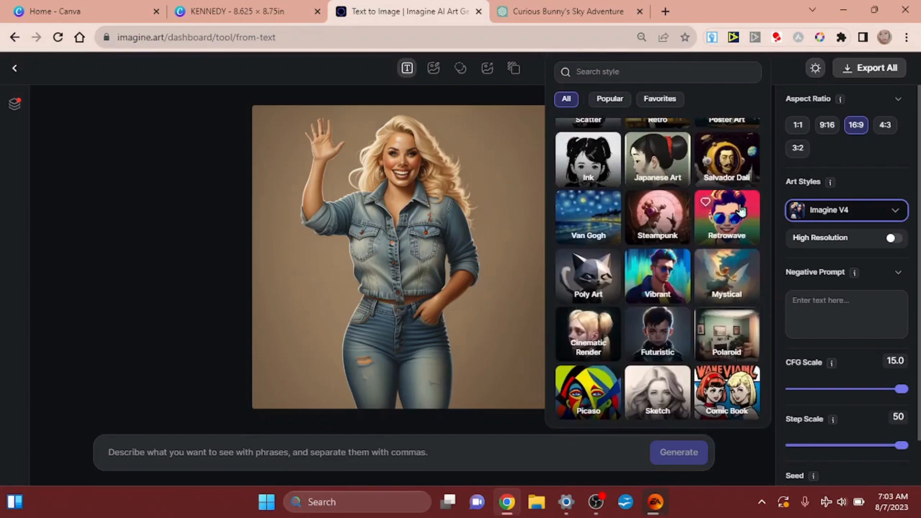
{"action": "scroll", "coordinate": [741, 210], "scroll_direction": "up", "scroll_amount": 5}
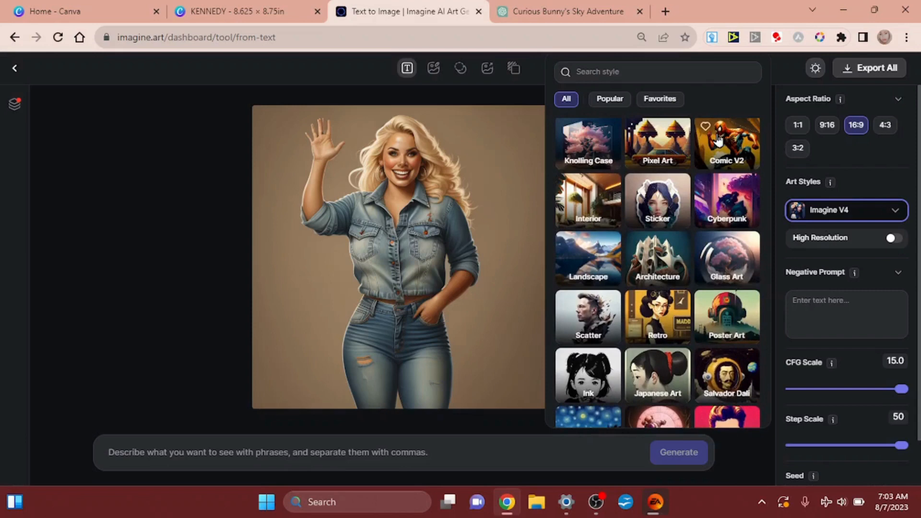
{"action": "left_click", "coordinate": [717, 139]}
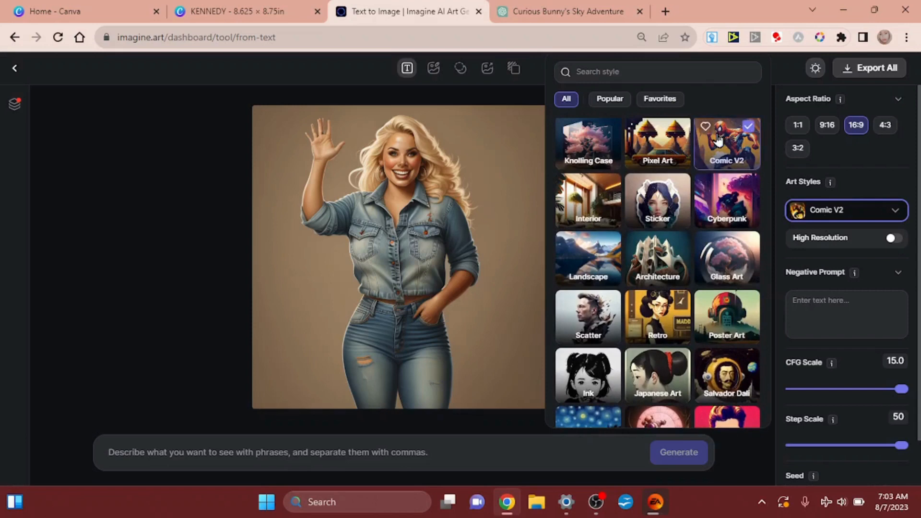
{"action": "left_click", "coordinate": [871, 155]}
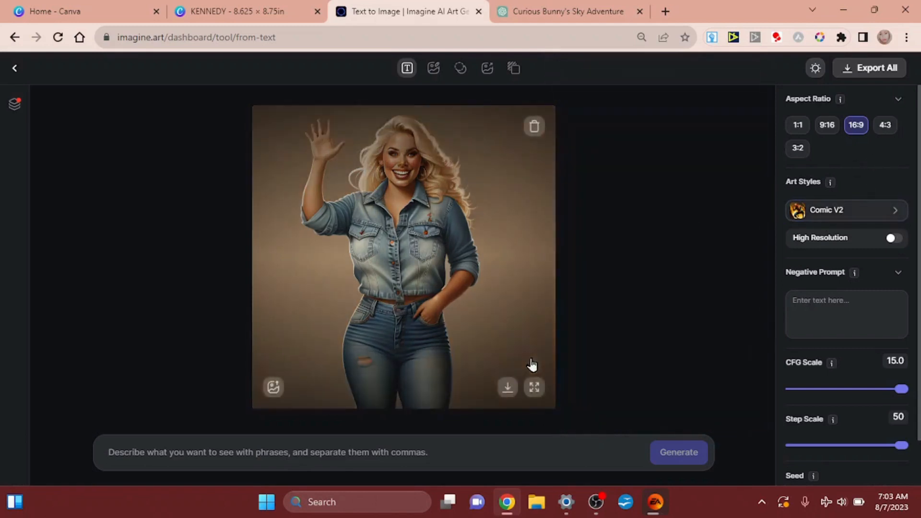
Start the image prompt with "cute little girl, curly blonde hair"
{"action": "left_click", "coordinate": [431, 450]}
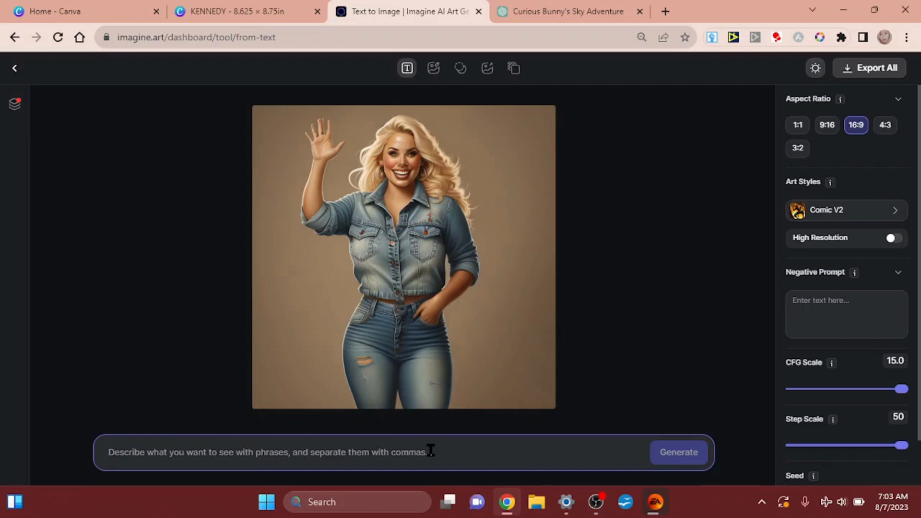
{"action": "type", "text": "cute li"}
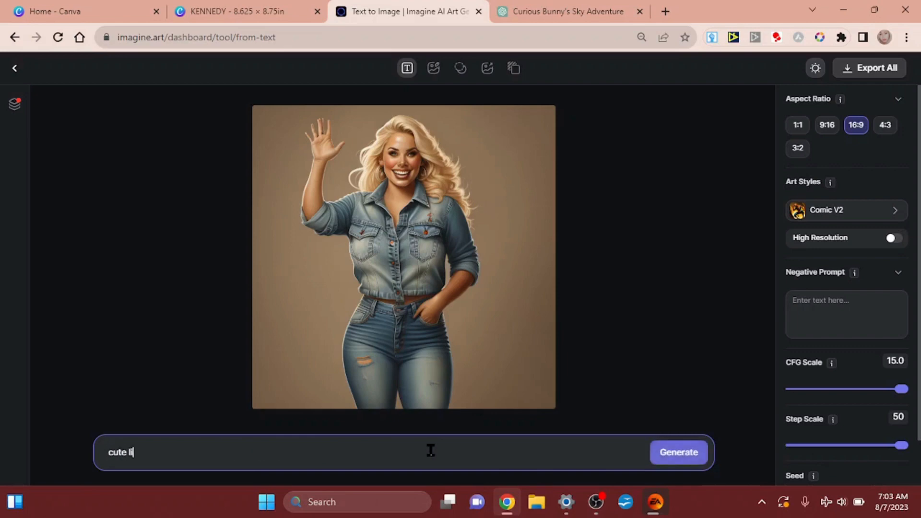
{"action": "type", "text": "ttle girl, curly blonde h"}
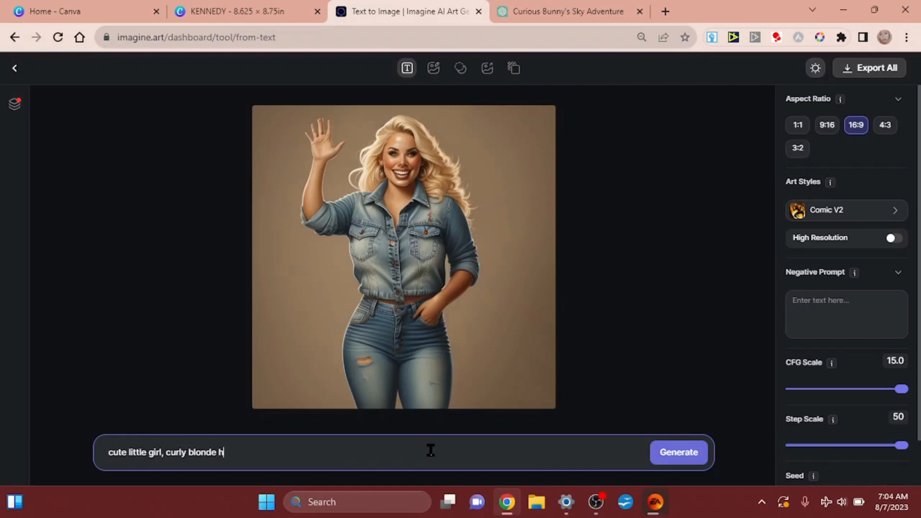
{"action": "type", "text": "air, wearing a purple"}
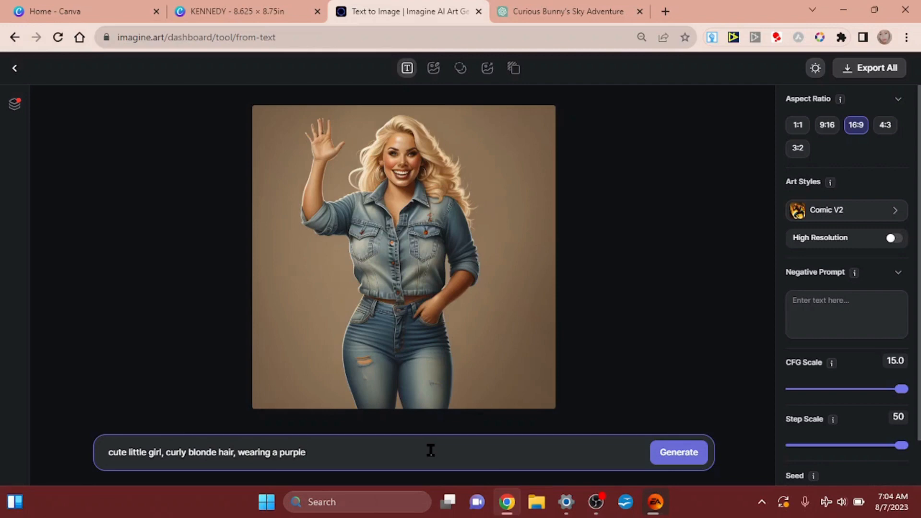
Add the clothing description ", wearing a purple pea coat and pink rain boots" to the prompt
{"action": "type", "text": "pea coat and"}
{"action": "type", "text": "pink rai"}
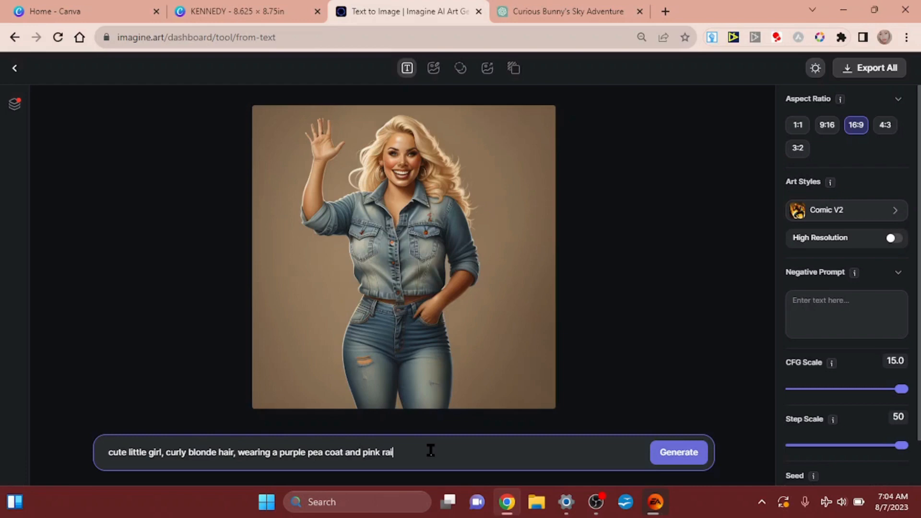
{"action": "type", "text": "n boots,"}
Extend the prompt with ", different angles, in the style of a children's book character"
{"action": "type", "text": "different angles, in the style of"}
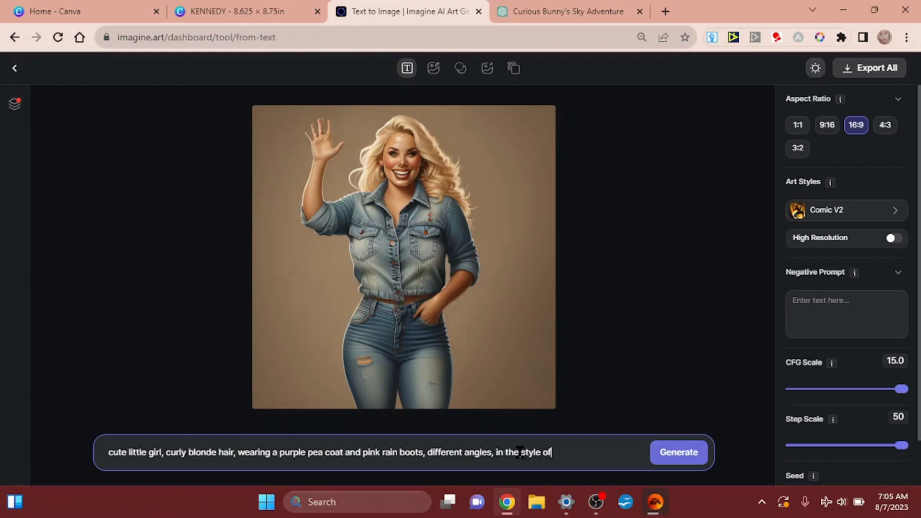
{"action": "type", "text": " a children's book "}
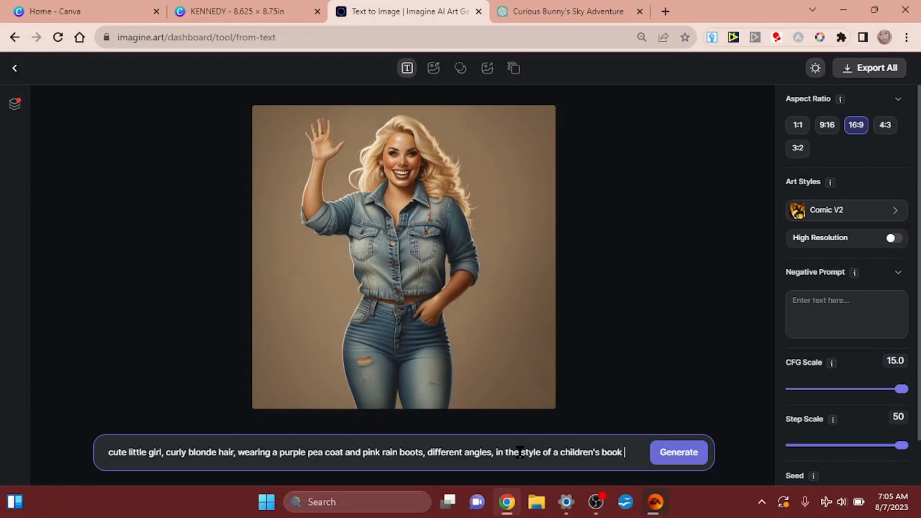
{"action": "type", "text": "character"}
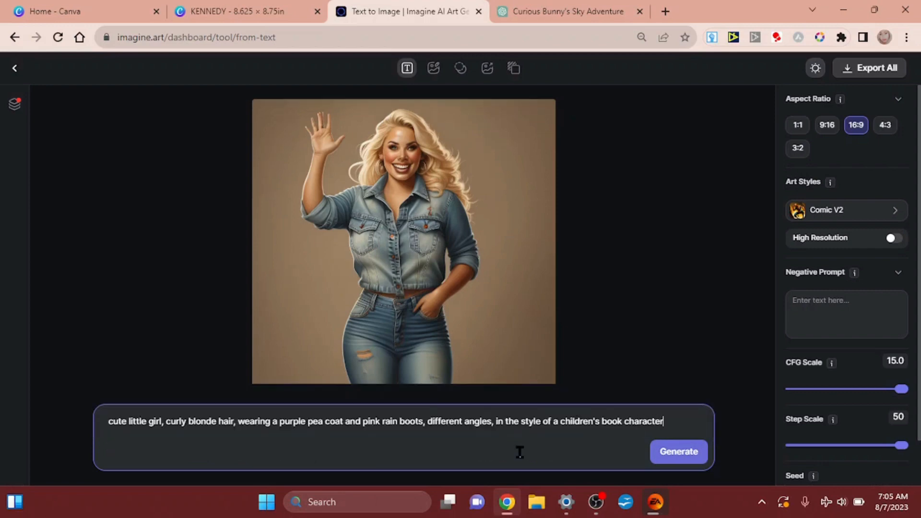
{"action": "type", "text": ", character sheet,"}
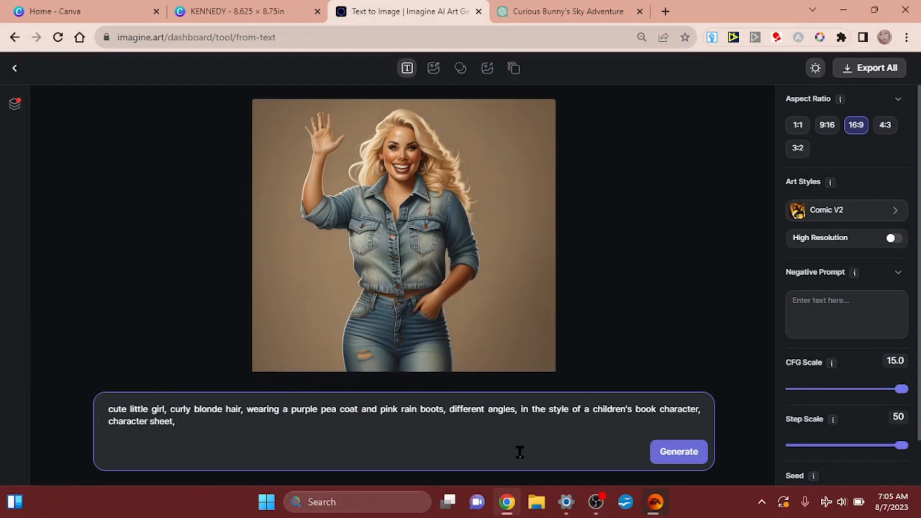
{"action": "type", "text": " white background"}
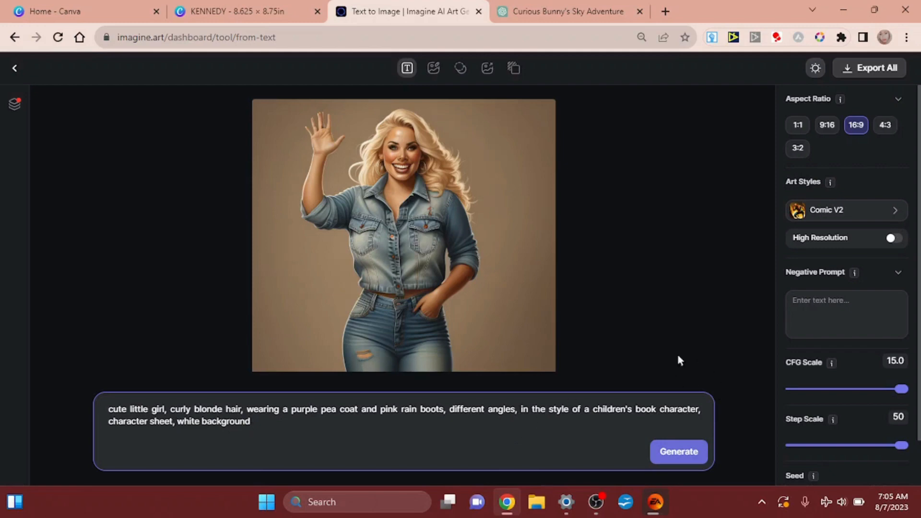
Finish the prompt with ", character sheet, white background" and generate the image
{"action": "left_click", "coordinate": [678, 458]}
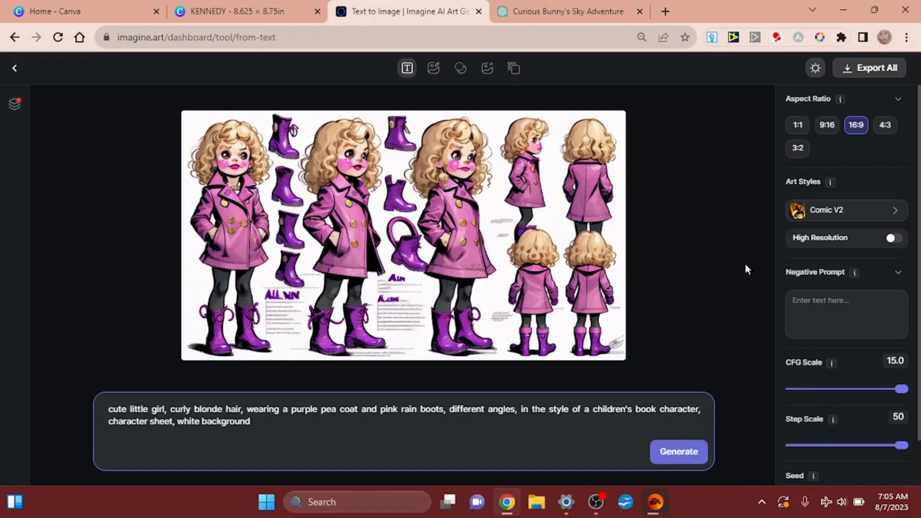
Examine the girl's faces and coat details up close in the generated character sheet
{"action": "mouse_move", "coordinate": [439, 217]}
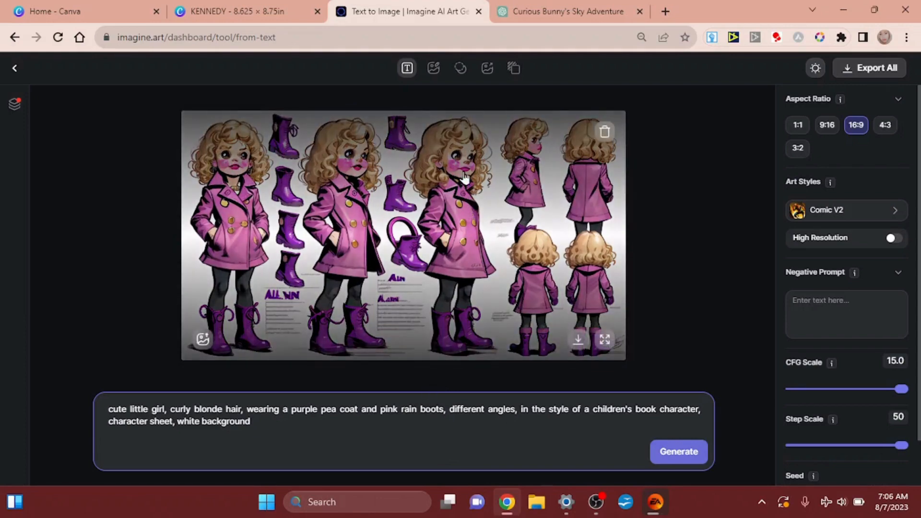
{"action": "scroll", "coordinate": [464, 178], "scroll_direction": "up", "scroll_amount": 5}
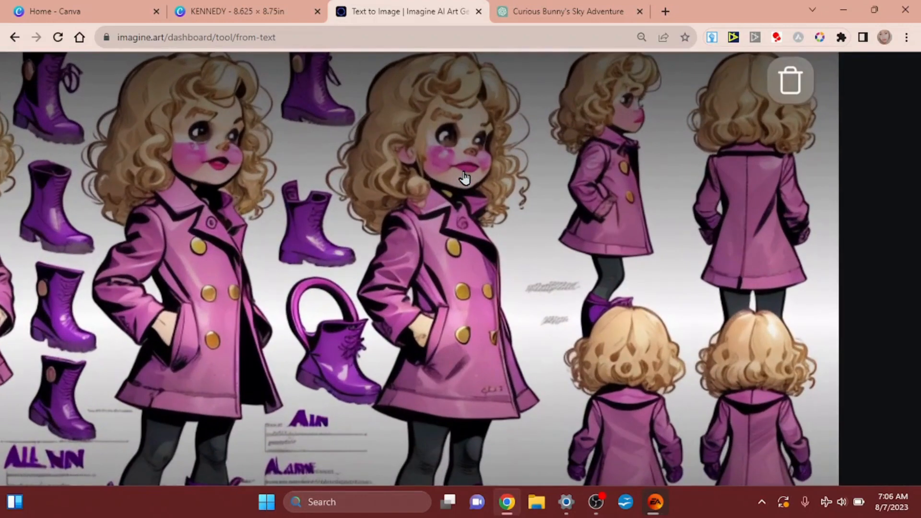
{"action": "scroll", "coordinate": [464, 178], "scroll_direction": "down", "scroll_amount": 5}
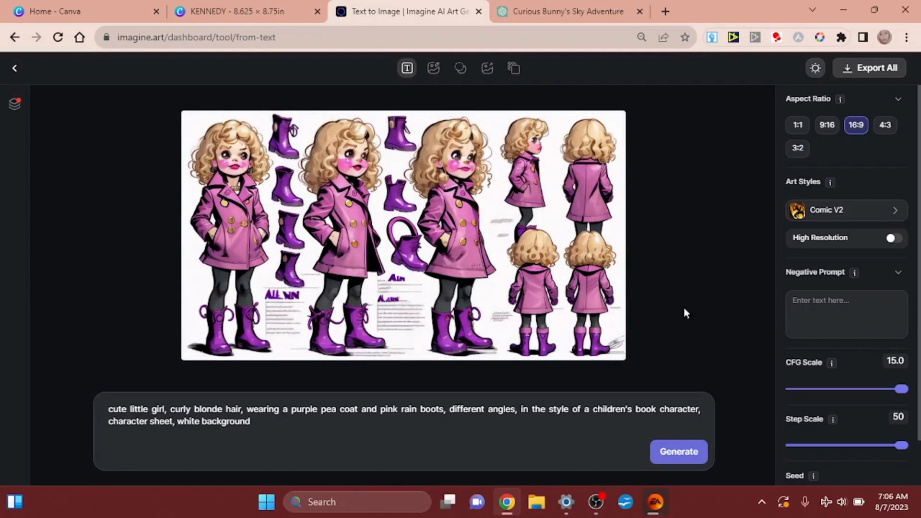
Copy the seed number 766601 from the generated character sheet's details, dismissing the interrupting error dialog, and close the details
{"action": "scroll", "coordinate": [847, 336], "scroll_direction": "down", "scroll_amount": 1}
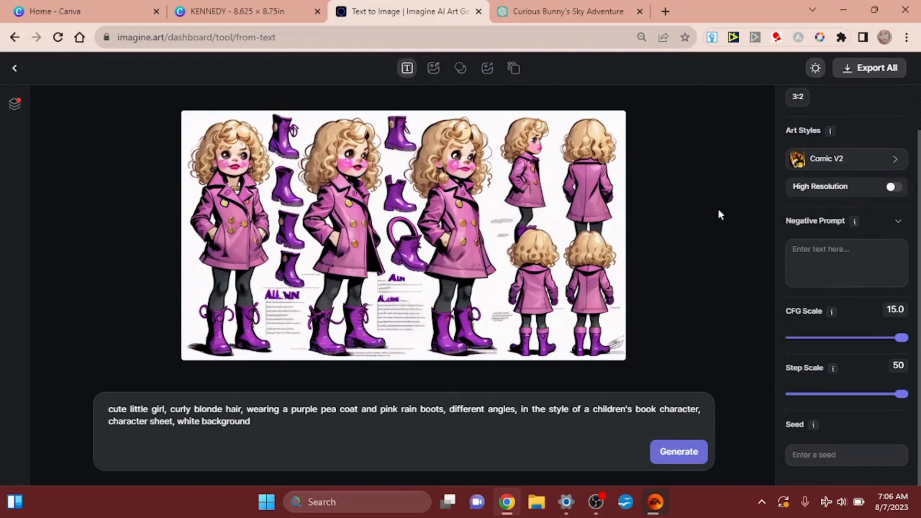
{"action": "left_click", "coordinate": [511, 211]}
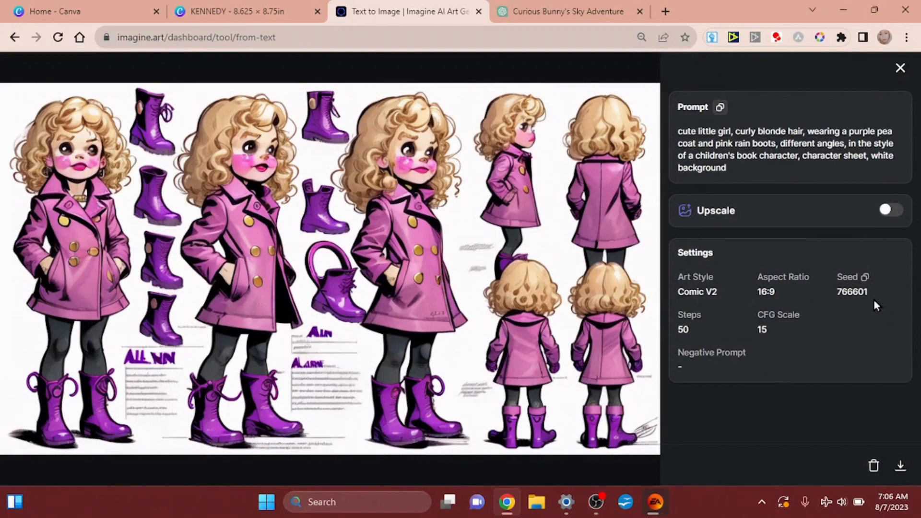
{"action": "scroll", "coordinate": [879, 296], "scroll_direction": "up", "scroll_amount": 5}
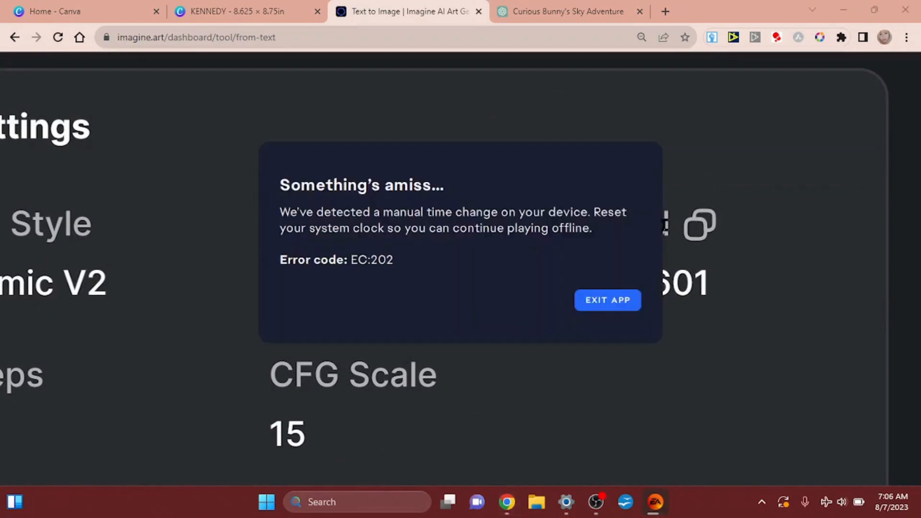
{"action": "left_click", "coordinate": [601, 302]}
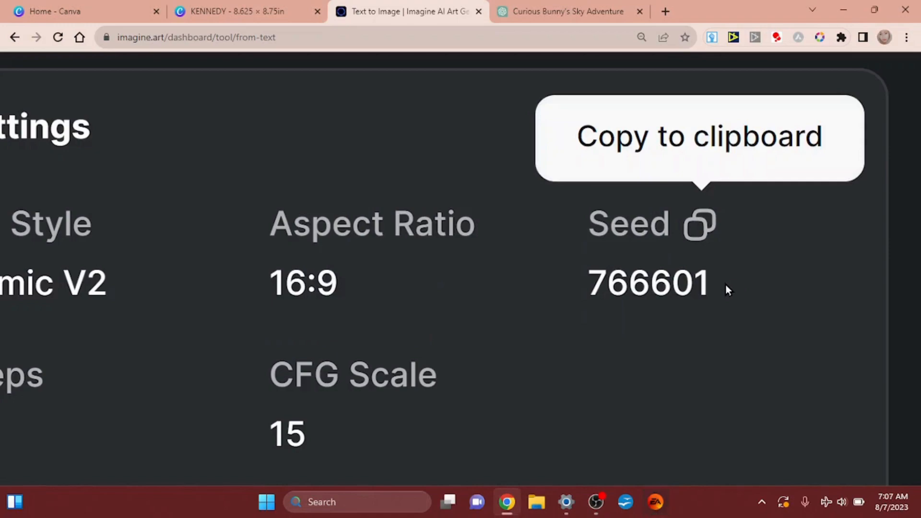
{"action": "scroll", "coordinate": [726, 285], "scroll_direction": "down", "scroll_amount": 5}
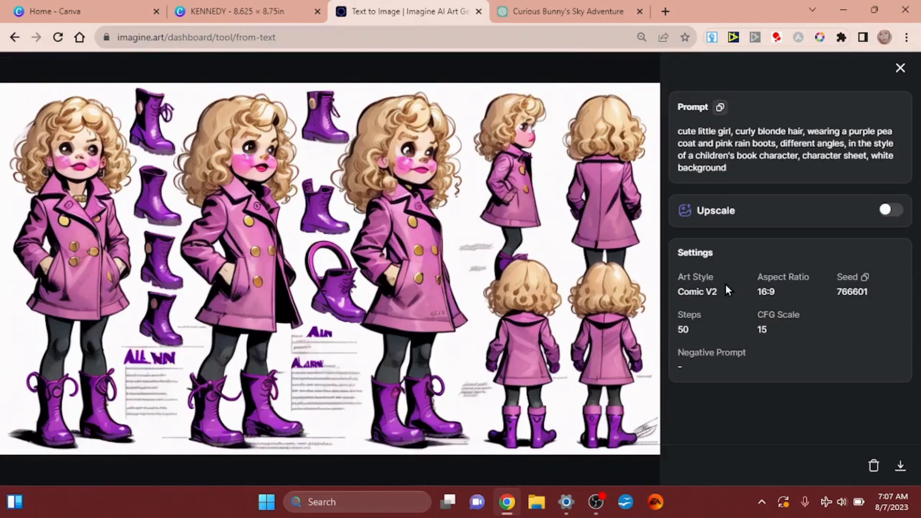
{"action": "left_click", "coordinate": [888, 79]}
Paste the copied seed 766601 as the seed for the next generation
{"action": "left_click", "coordinate": [808, 456]}
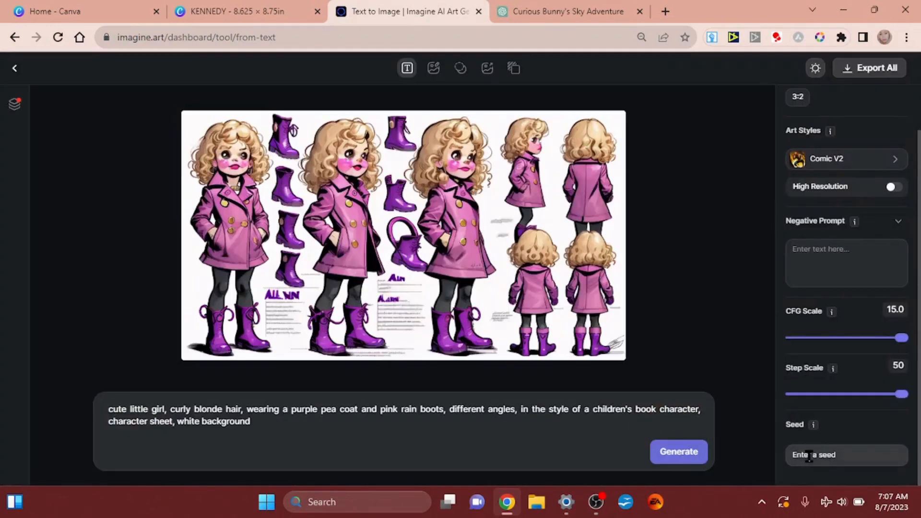
{"action": "left_click", "coordinate": [808, 456]}
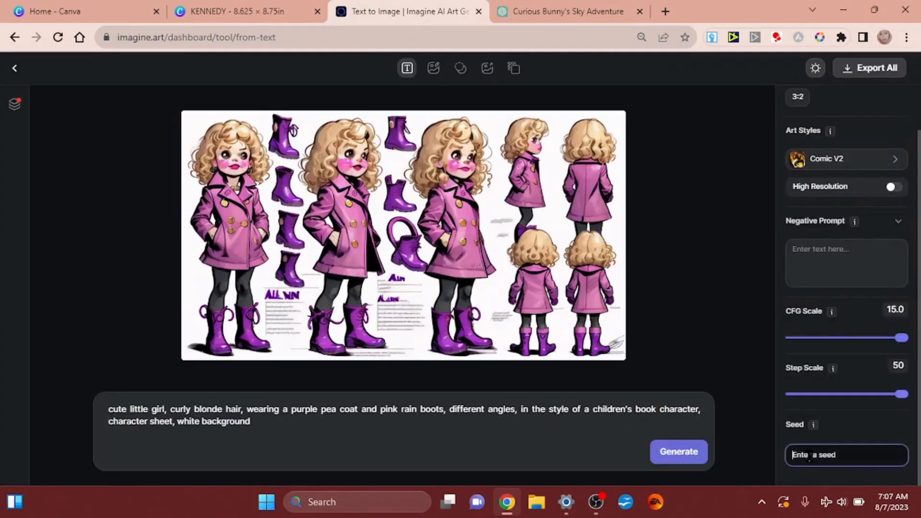
{"action": "type", "text": "766601"}
Insert "running," after "pink rain boots," in the prompt and generate the image
{"action": "left_click", "coordinate": [486, 448]}
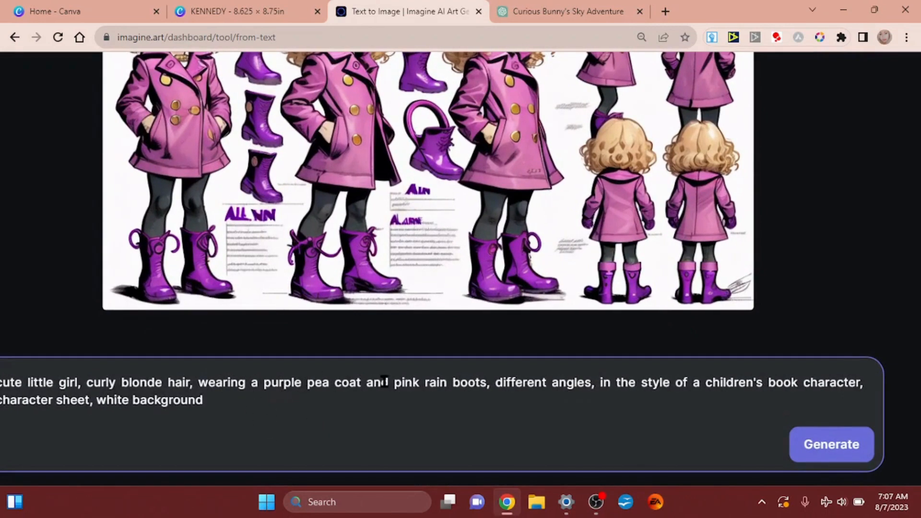
{"action": "left_click", "coordinate": [493, 383]}
{"action": "type", "text": "running"}
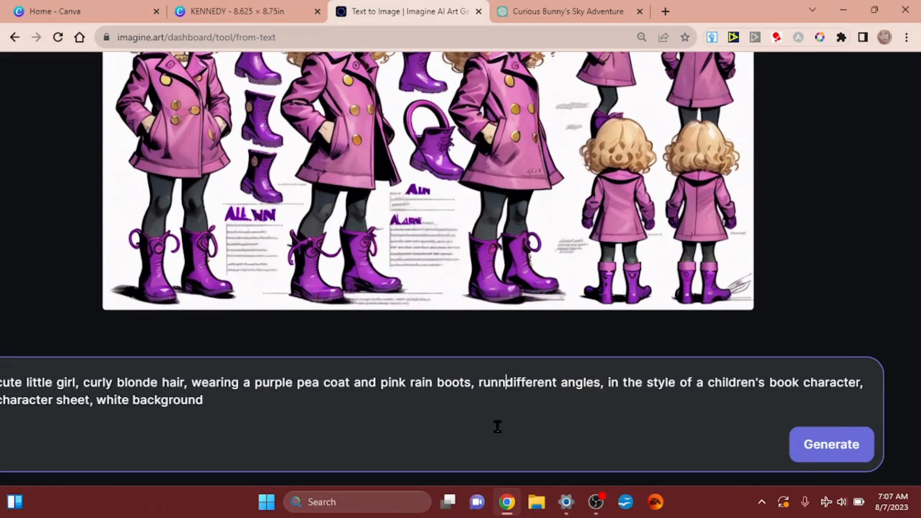
{"action": "type", "text": ","}
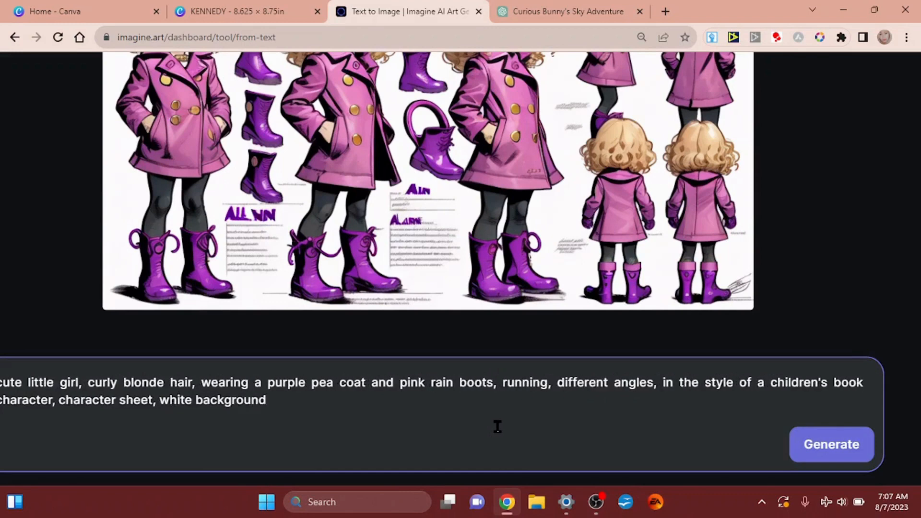
{"action": "left_click", "coordinate": [828, 455]}
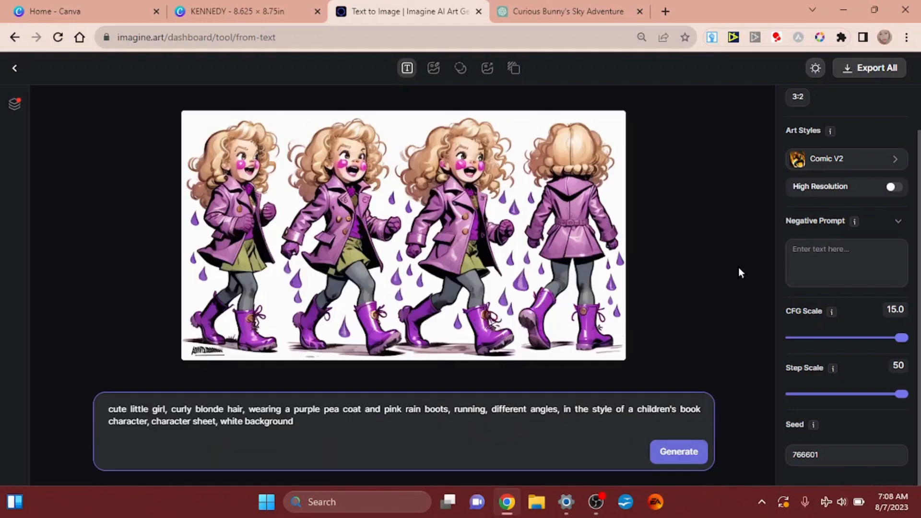
Replace "running" in the prompt with "sitting on a stool"
{"action": "mouse_move", "coordinate": [604, 225]}
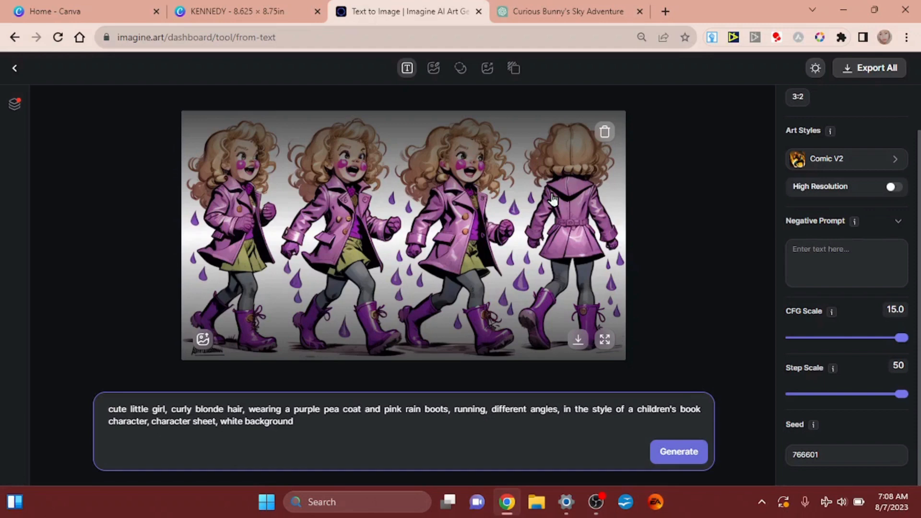
{"action": "scroll", "coordinate": [553, 199], "scroll_direction": "up", "scroll_amount": 5}
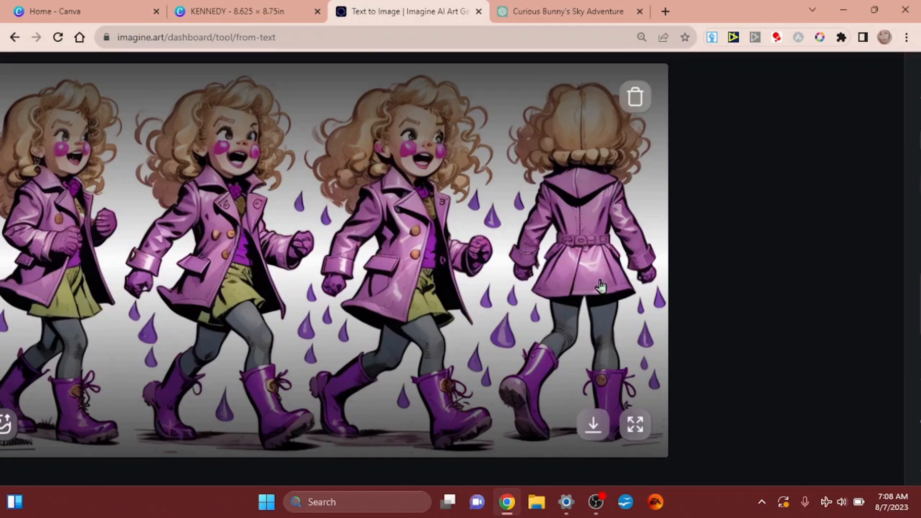
{"action": "scroll", "coordinate": [601, 286], "scroll_direction": "down", "scroll_amount": 5}
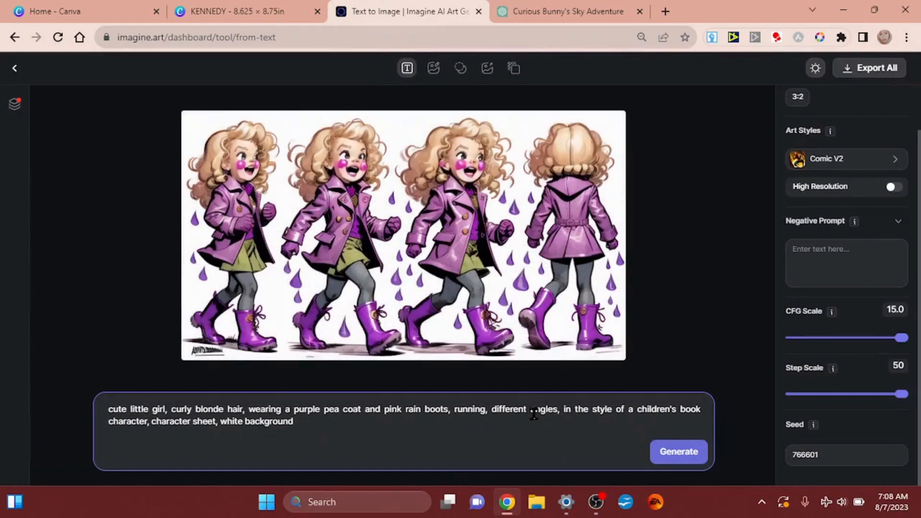
{"action": "scroll", "coordinate": [534, 413], "scroll_direction": "up", "scroll_amount": 5}
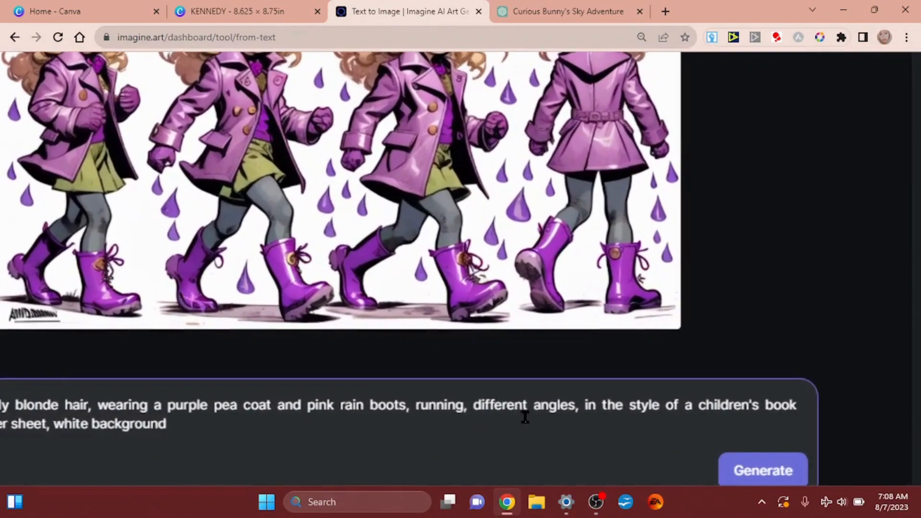
{"action": "scroll", "coordinate": [525, 416], "scroll_direction": "up", "scroll_amount": 3}
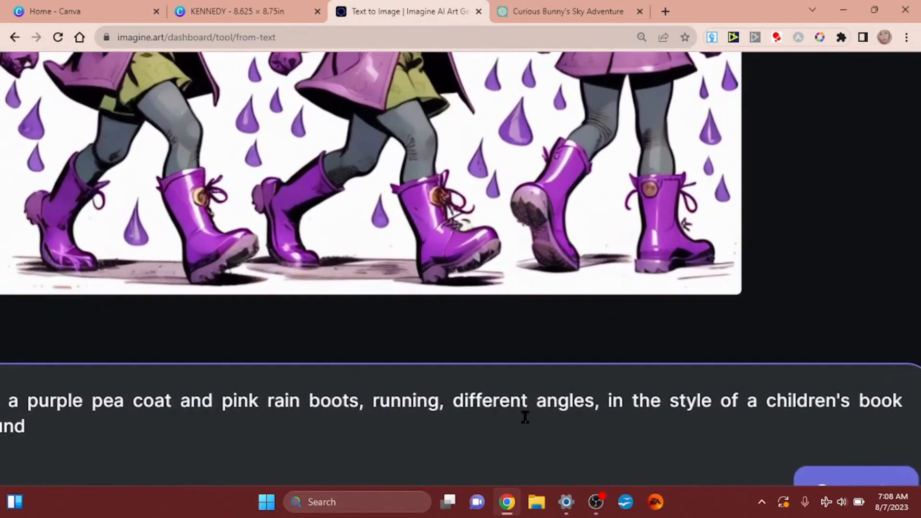
{"action": "double_click", "coordinate": [407, 401]}
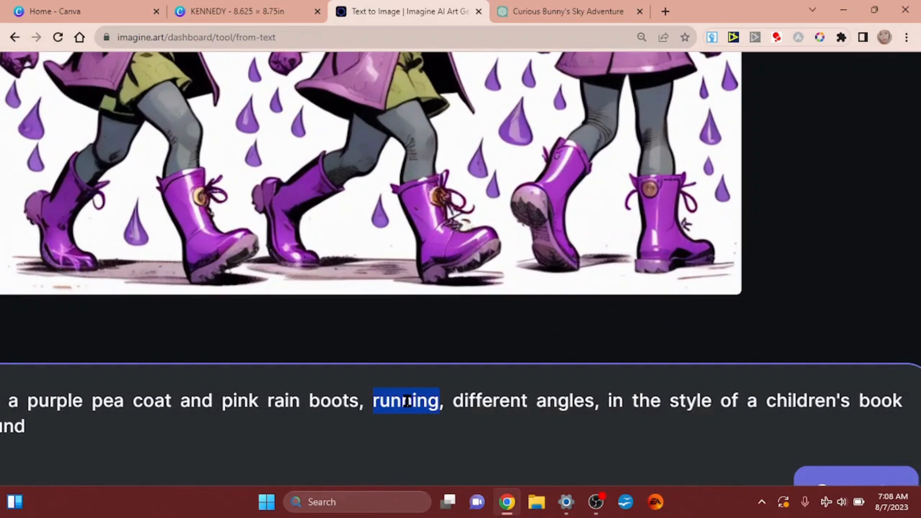
{"action": "left_click", "coordinate": [407, 401]}
{"action": "double_click", "coordinate": [407, 396]}
{"action": "type", "text": "sitting on"}
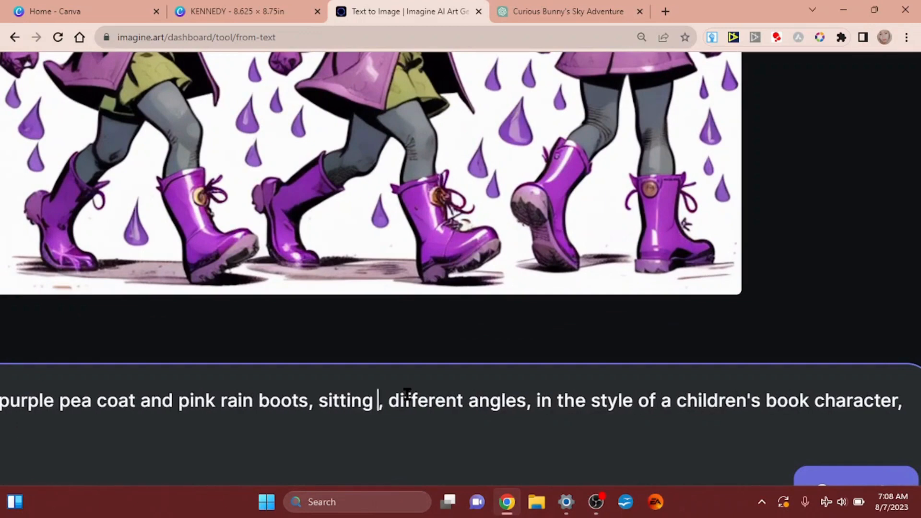
{"action": "type", "text": " a s"}
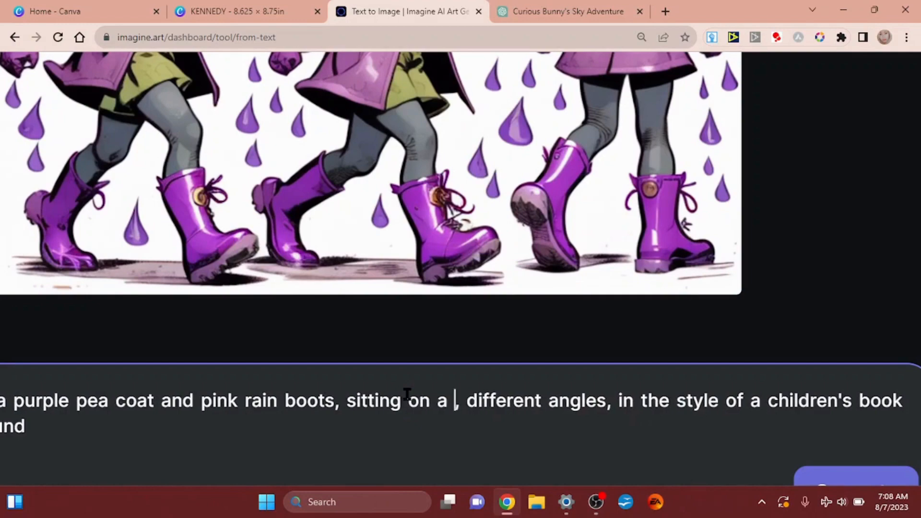
{"action": "type", "text": "tool"}
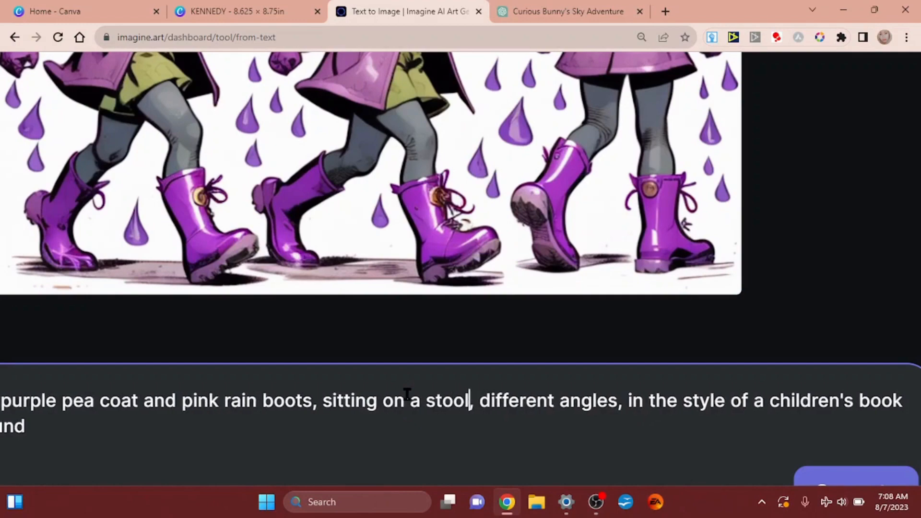
Generate the image from the edited prompt, keeping the seed at 766601
{"action": "scroll", "coordinate": [407, 394], "scroll_direction": "down", "scroll_amount": 5}
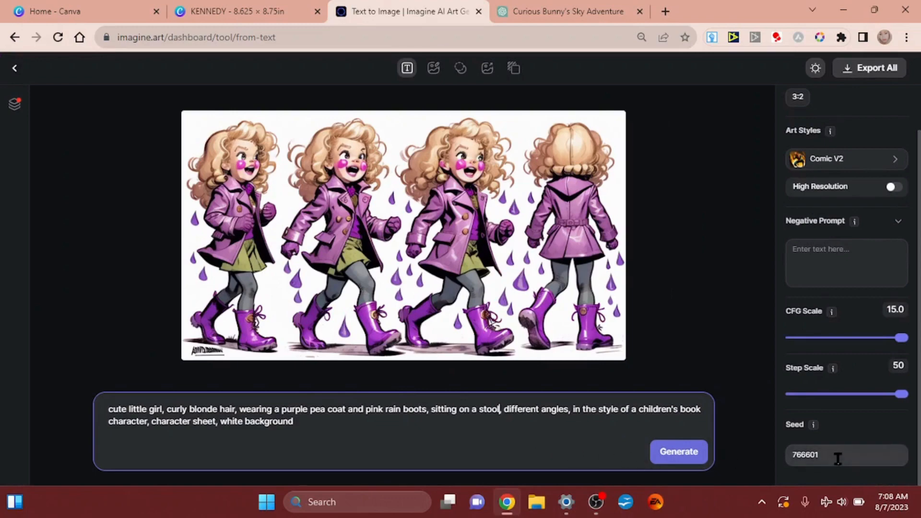
{"action": "scroll", "coordinate": [845, 452], "scroll_direction": "up", "scroll_amount": 5}
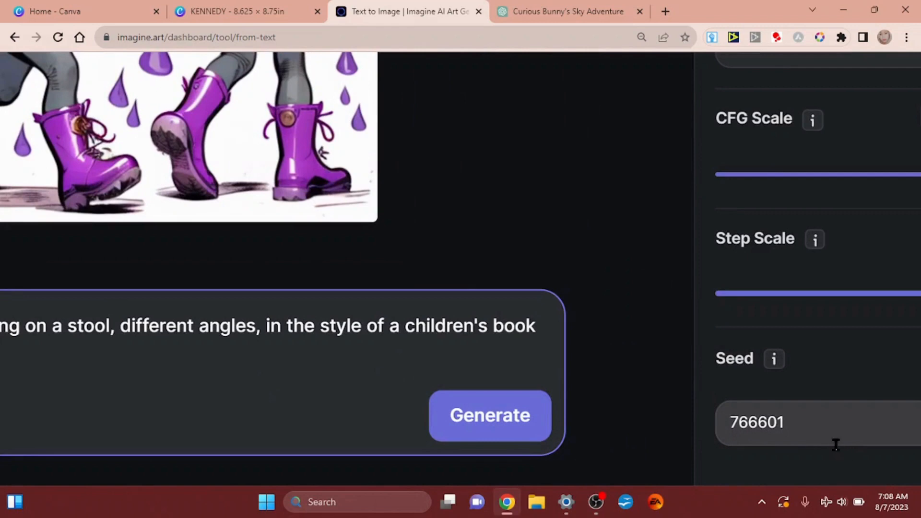
{"action": "left_click", "coordinate": [835, 433]}
{"action": "scroll", "coordinate": [834, 433], "scroll_direction": "down", "scroll_amount": 5}
{"action": "left_click", "coordinate": [670, 458]}
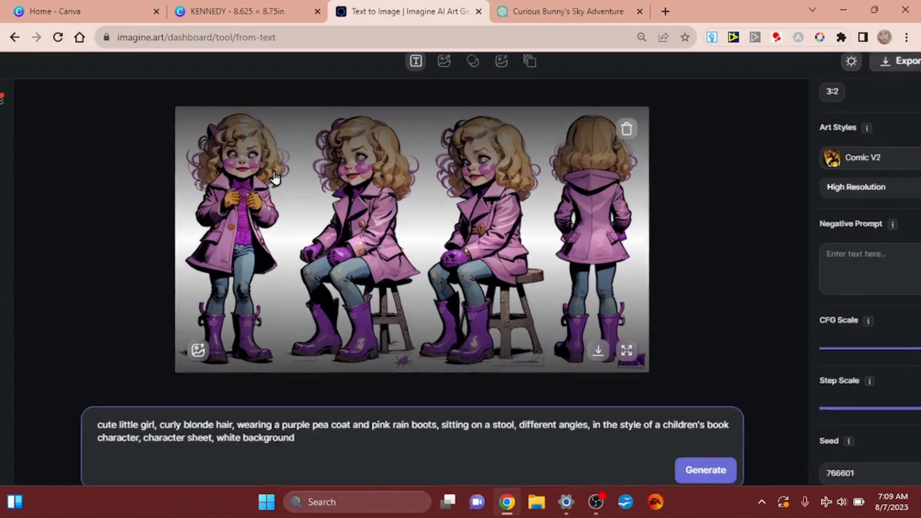
Request a new variation of the character sheet showing the girl sitting on a stool
{"action": "scroll", "coordinate": [275, 177], "scroll_direction": "up", "scroll_amount": 5}
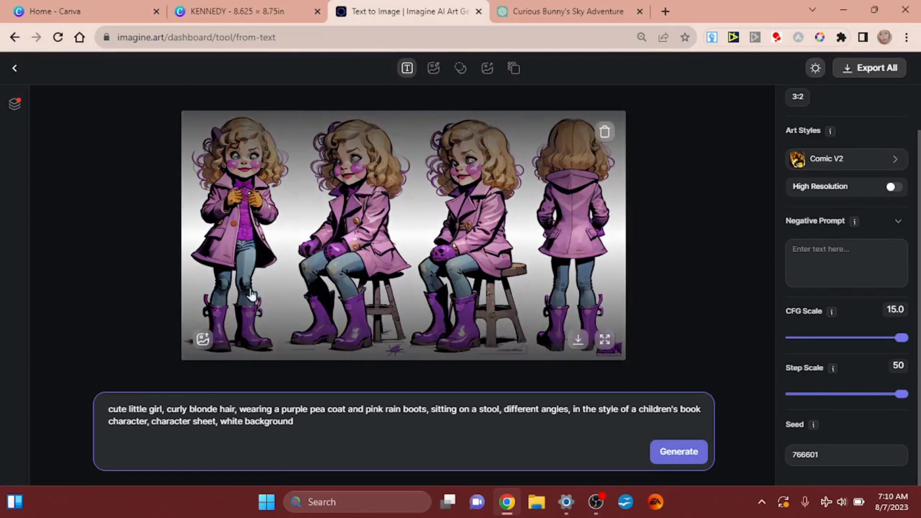
{"action": "left_click", "coordinate": [204, 340]}
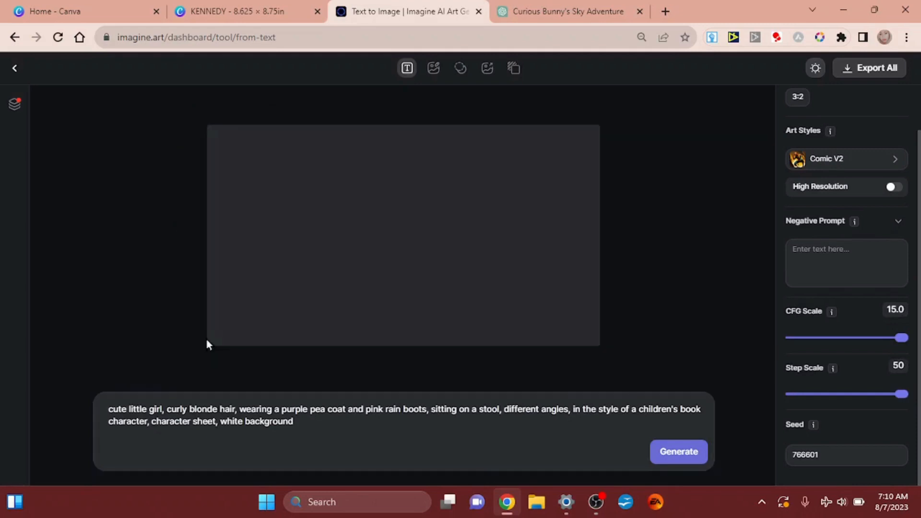